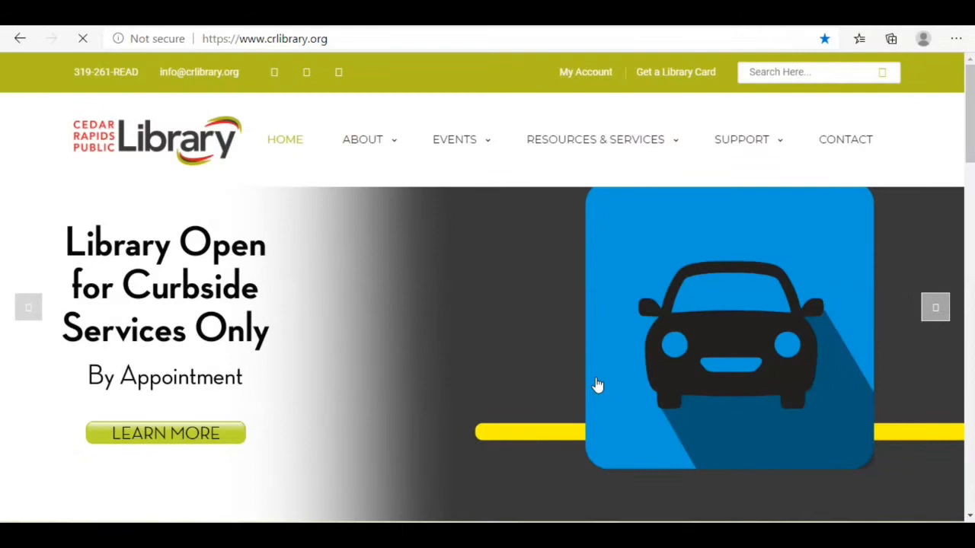
Go to gmail.com and start creating a Google account for personal use.
click(340, 40)
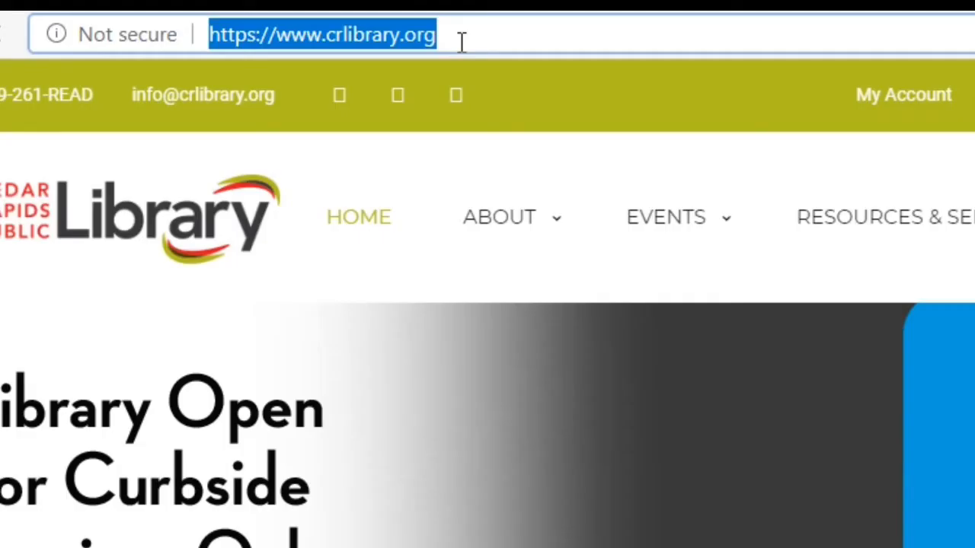
text(gmail.com)
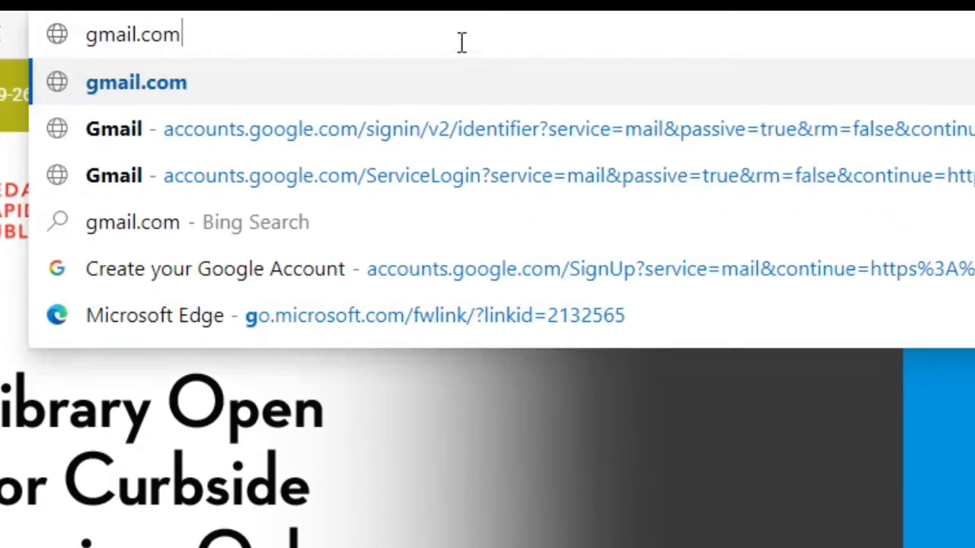
key(Return)
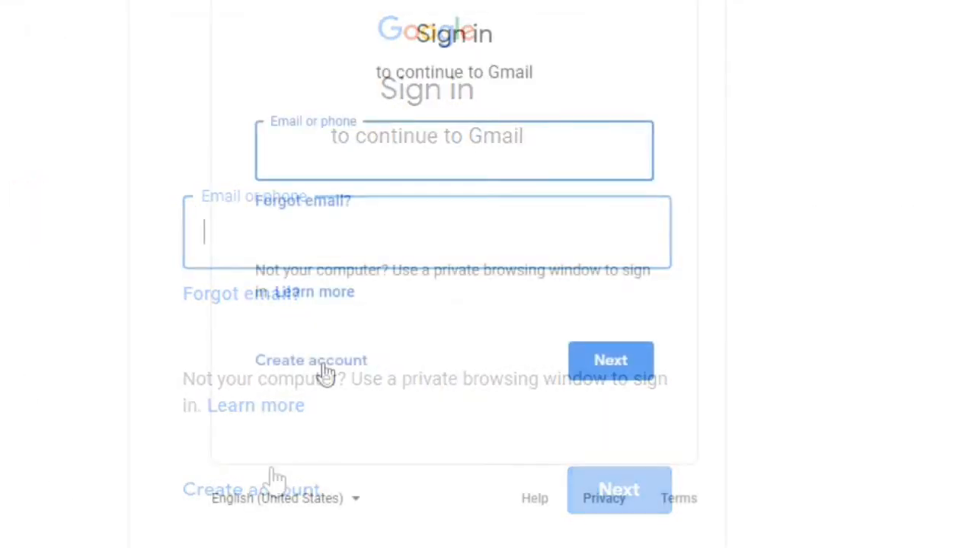
click(323, 370)
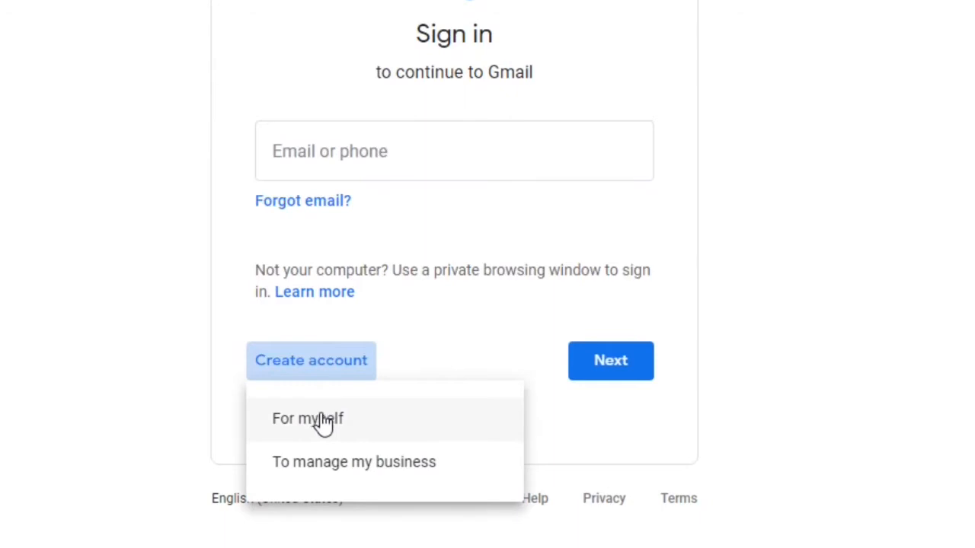
click(326, 415)
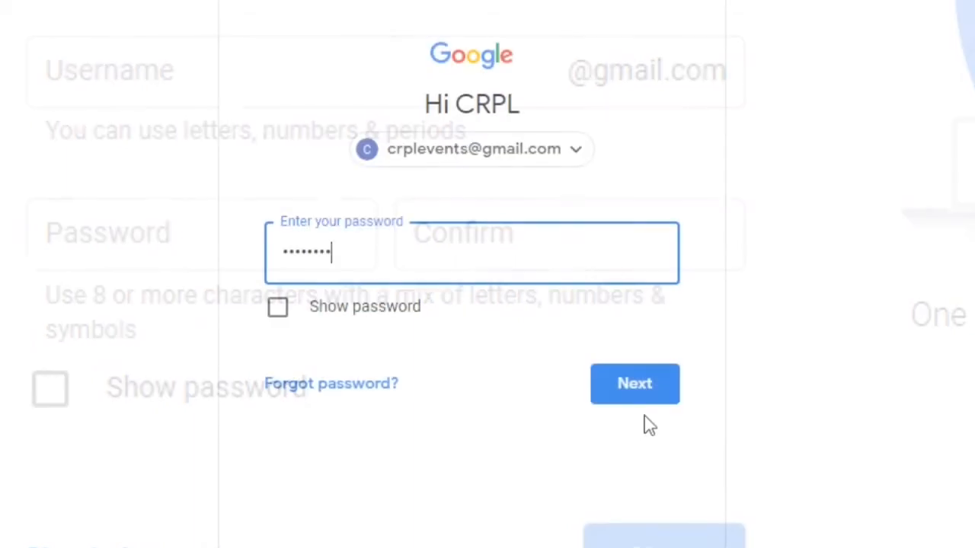
Submit the account password to sign in to Gmail and open Google Docs from the Google apps.
click(644, 396)
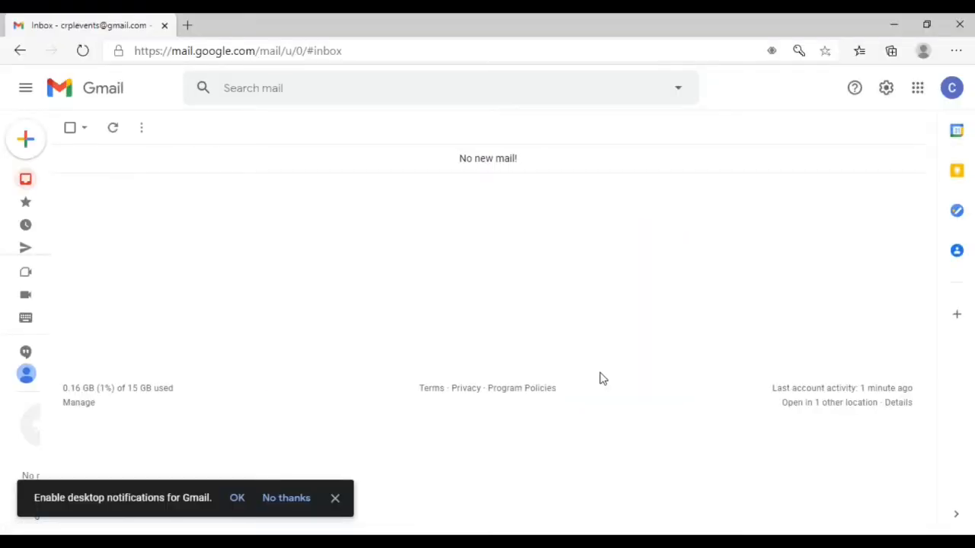
click(918, 90)
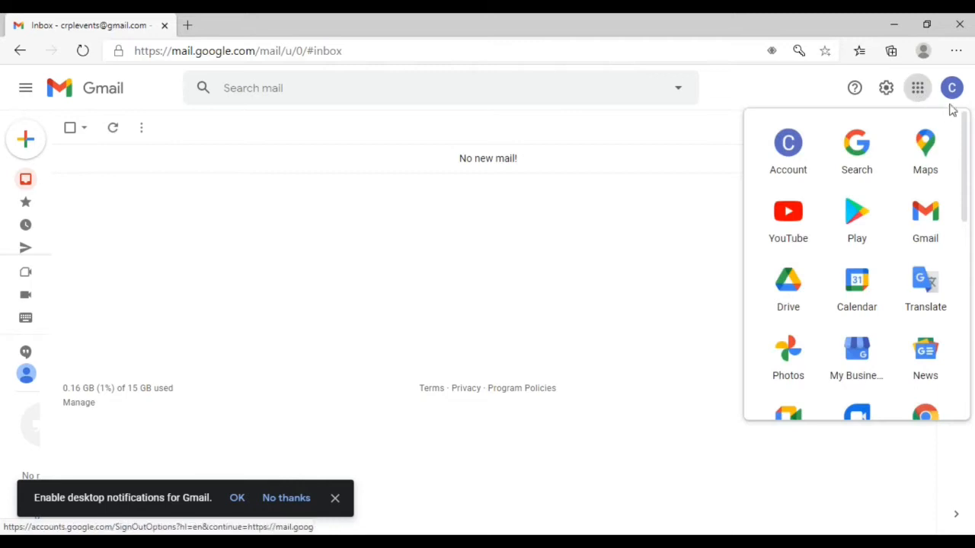
drag(965, 128, 967, 225)
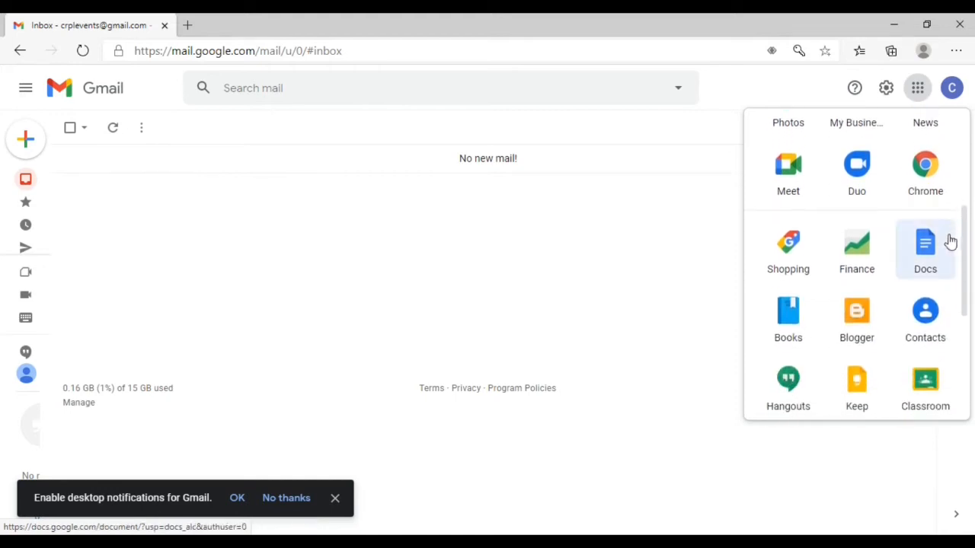
click(925, 248)
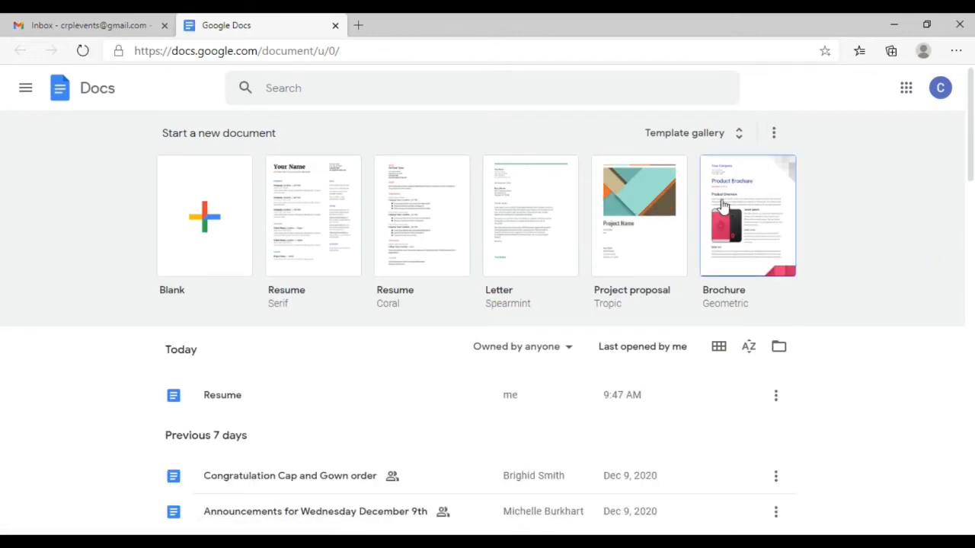
Create a document from the Swiss resume template in the template gallery and remove Awards from its outline.
click(694, 143)
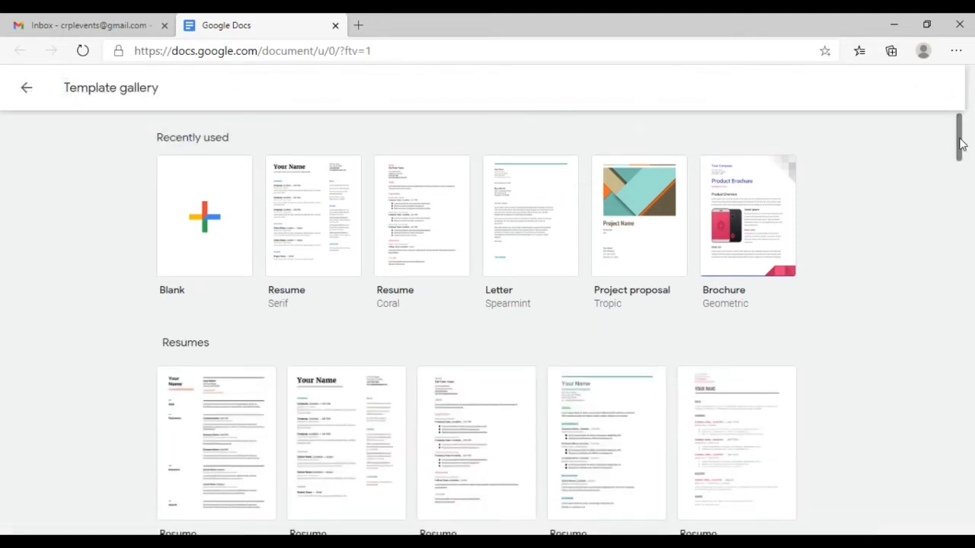
drag(957, 135, 964, 170)
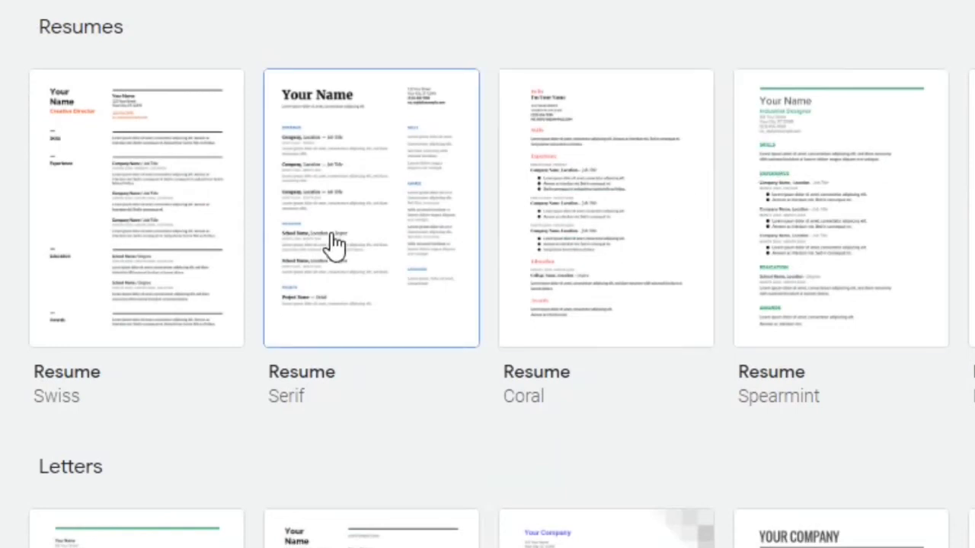
click(188, 261)
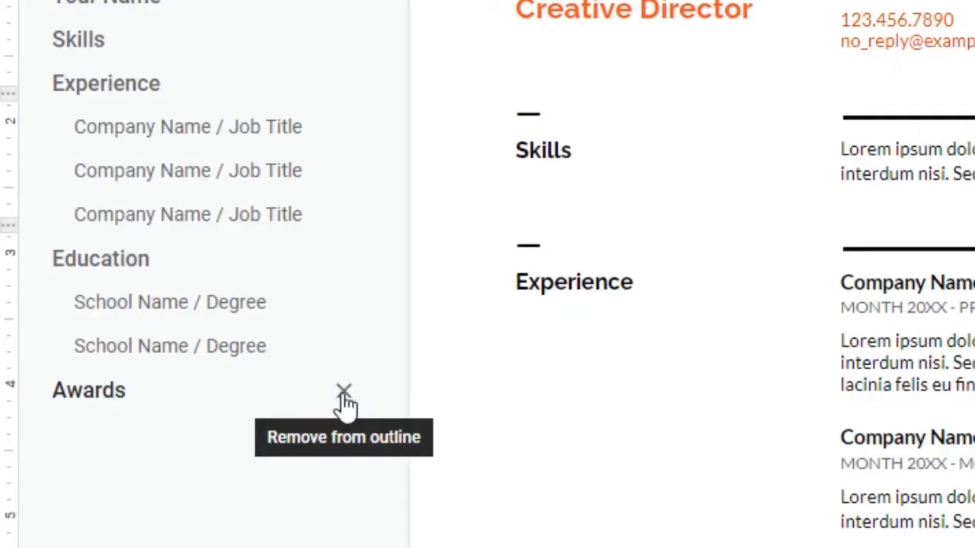
click(344, 393)
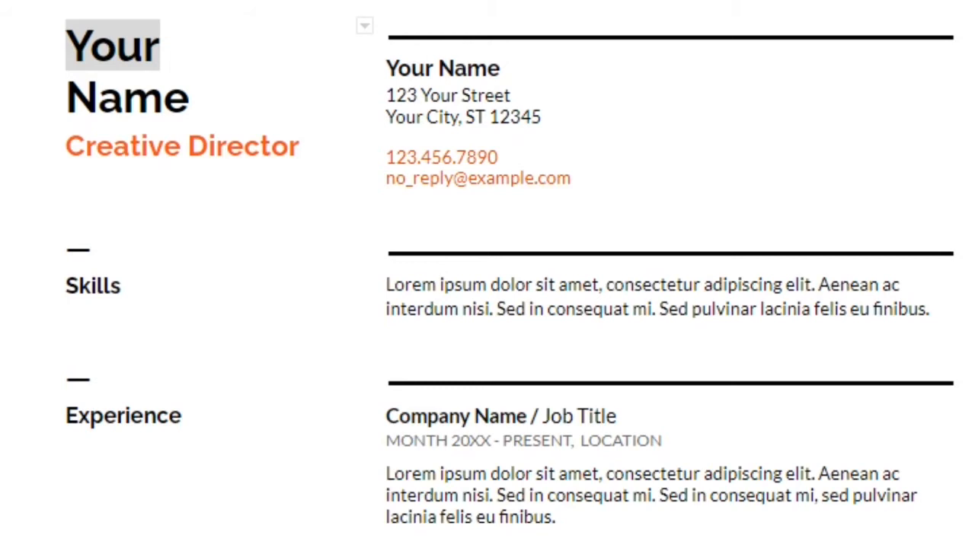
Replace the "Your Name" placeholder in the resume's contact block with the applicant's full name.
click(451, 69)
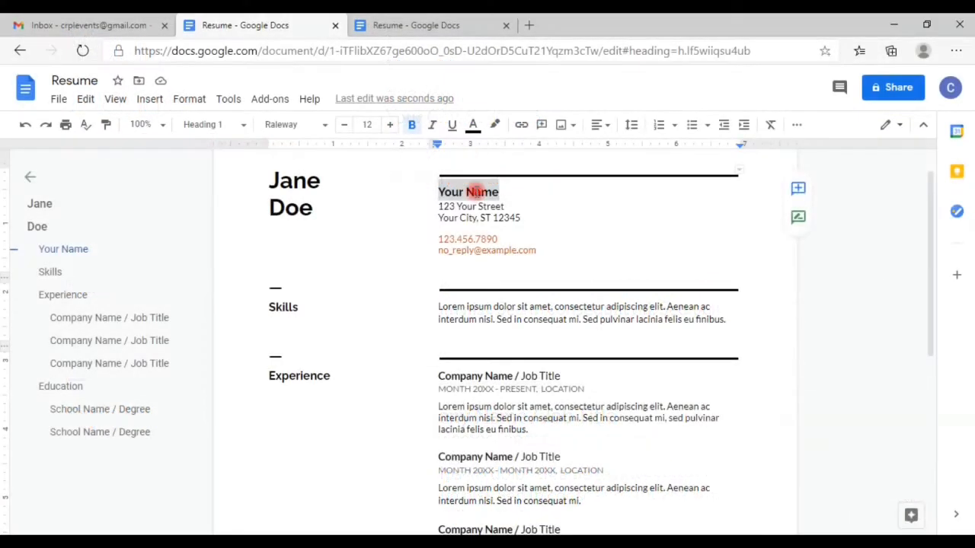
triple_click(474, 192)
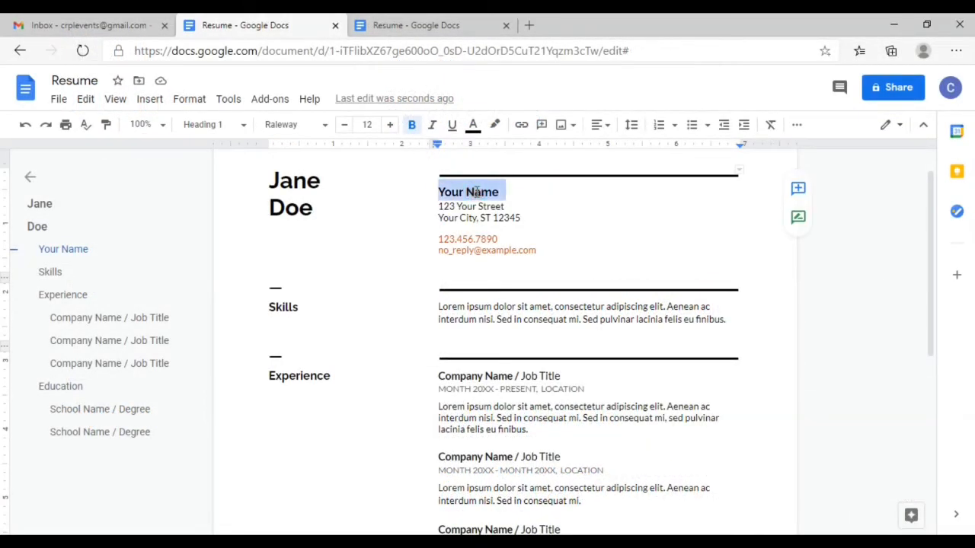
text(Jane Do)
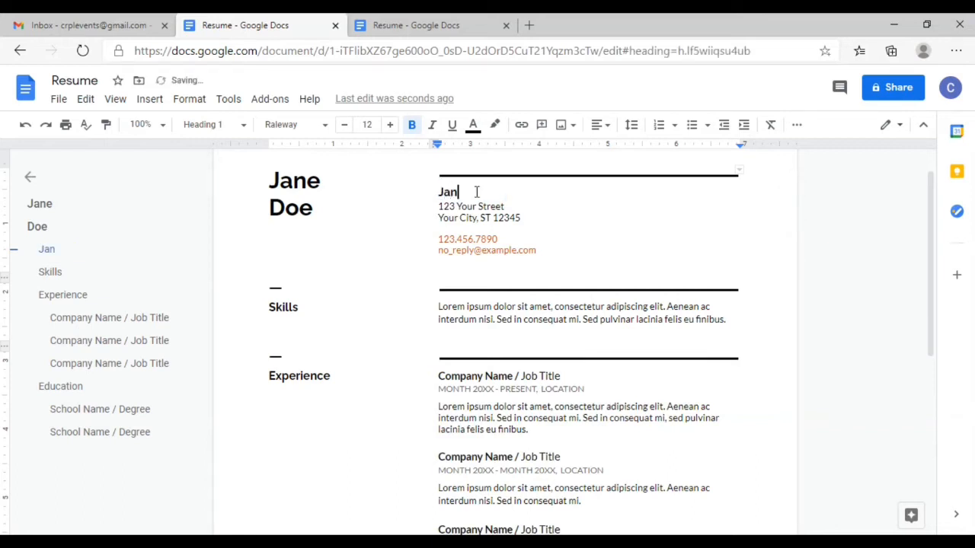
text(e)
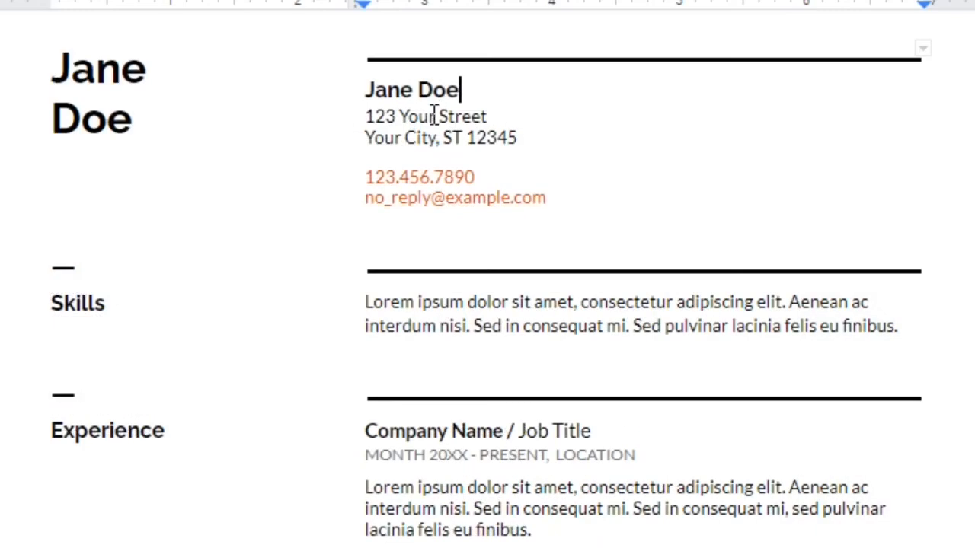
Replace the placeholder street line with the applicant's street address and select the city line below it.
triple_click(475, 206)
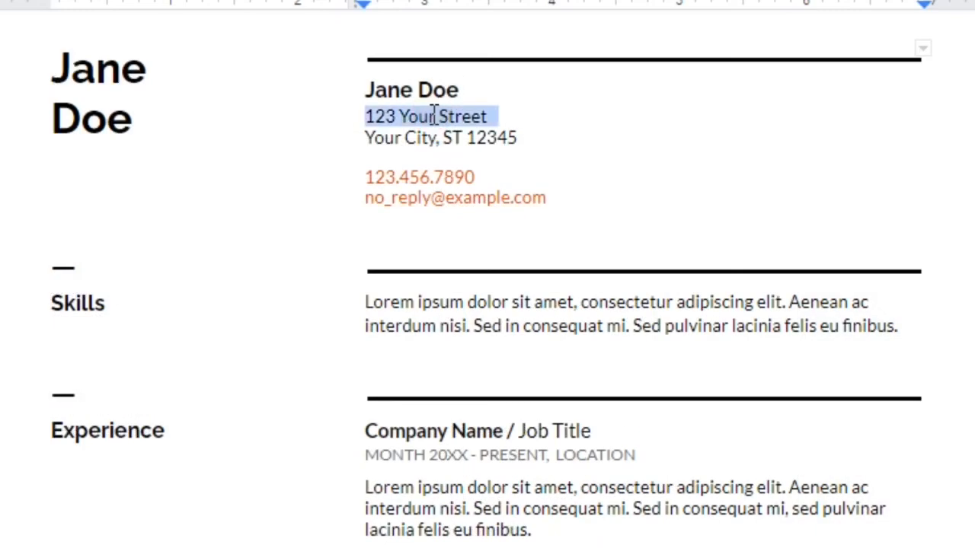
text(123 )
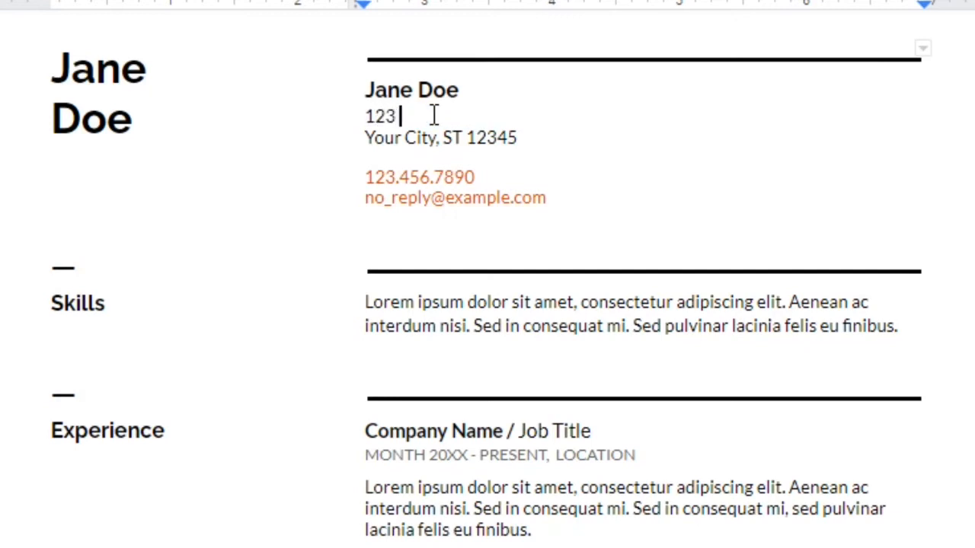
text(1st St)
triple_click(424, 144)
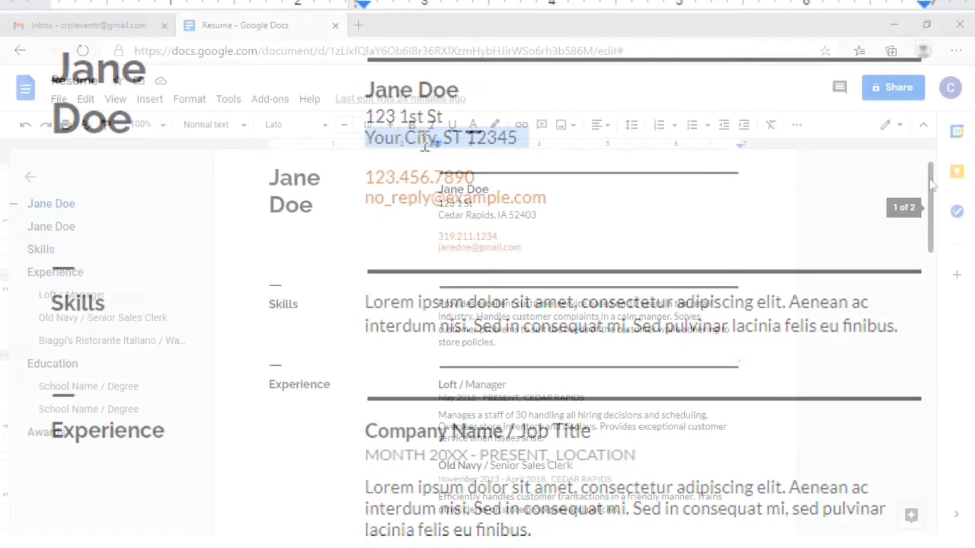
Copy the Biaggi's Ristorante Italiano job entry in the Experience section and paste it on a new line below.
scroll(935, 197, down, 1)
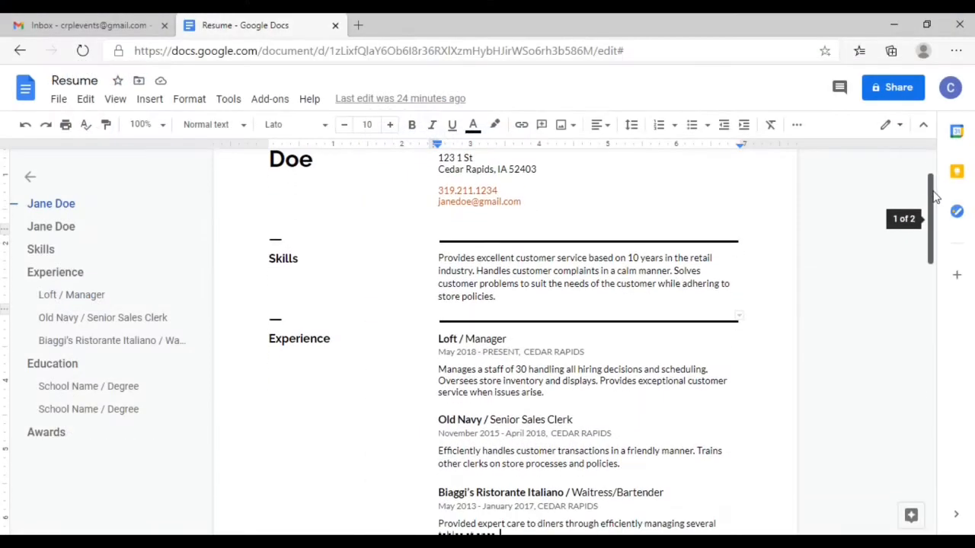
drag(935, 196, 941, 238)
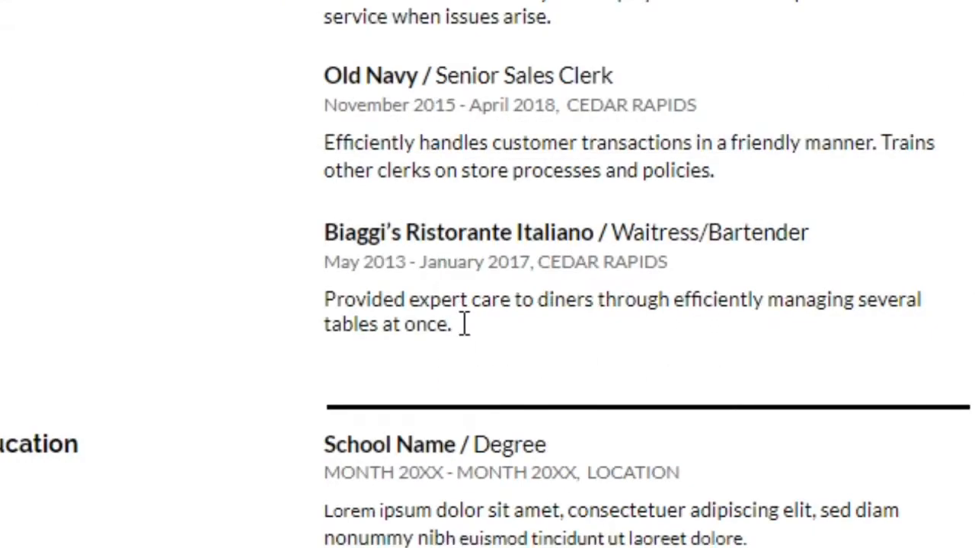
drag(461, 324, 330, 244)
key(ctrl+c)
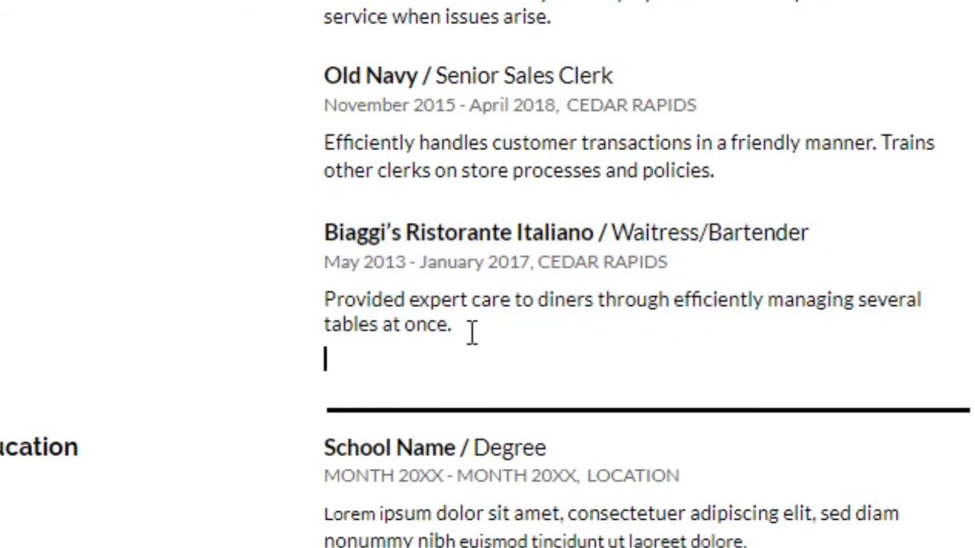
key(ctrl+v)
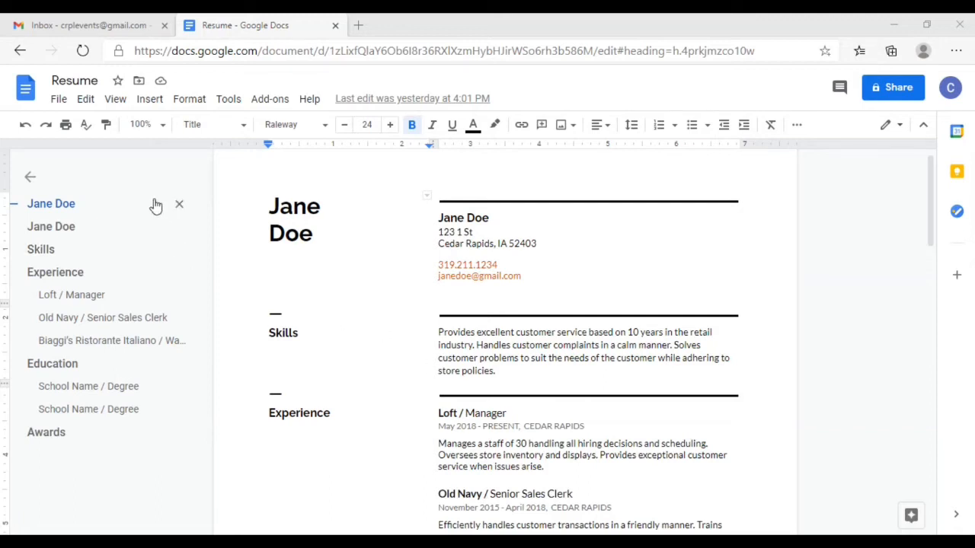
Rename the document by adding the applicant's full name, without spaces, directly after Resume.
click(76, 83)
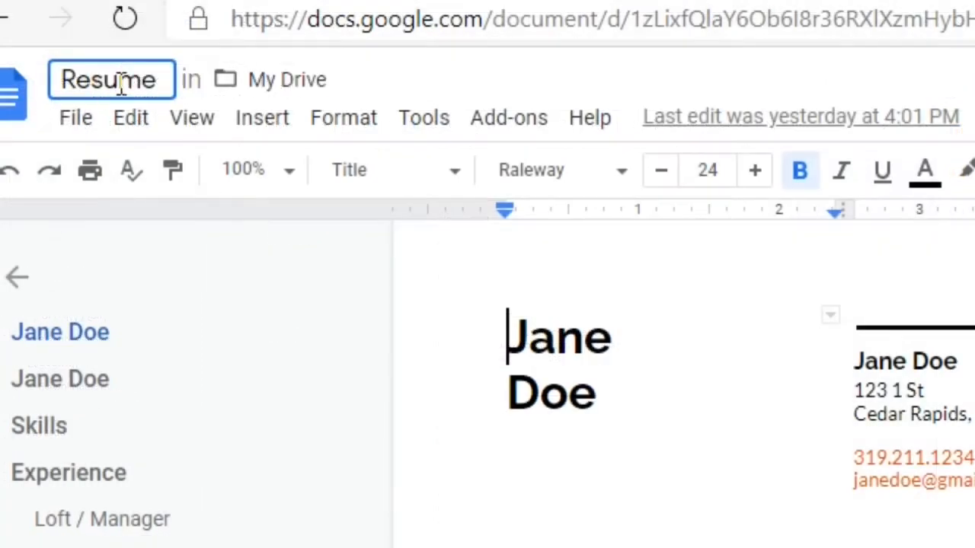
click(158, 80)
text(JaneD)
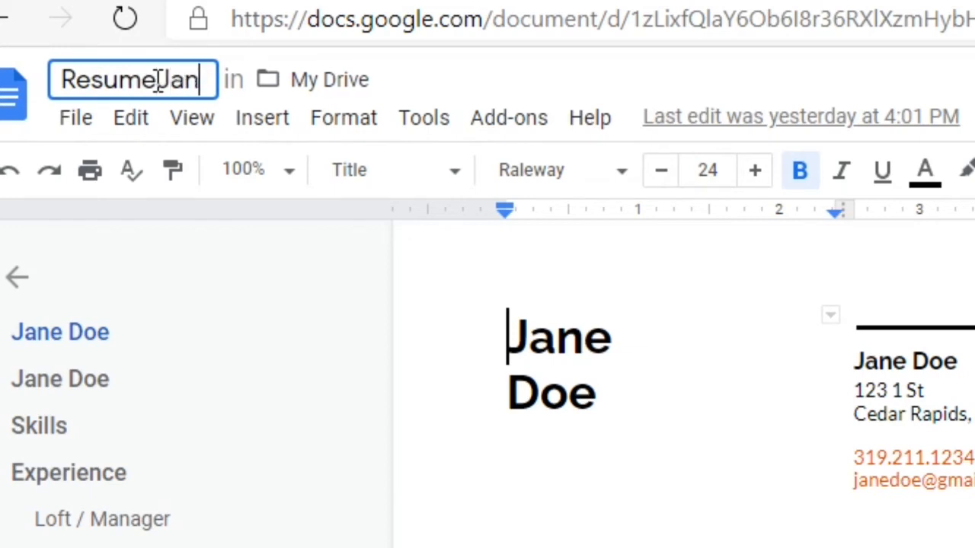
text(oe)
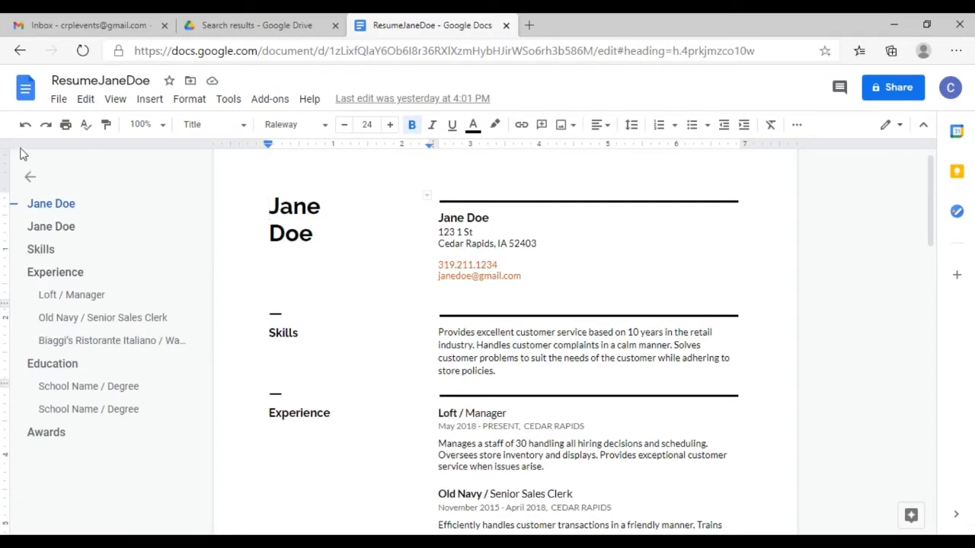
Download the resume as a PDF Document (.pdf).
click(58, 102)
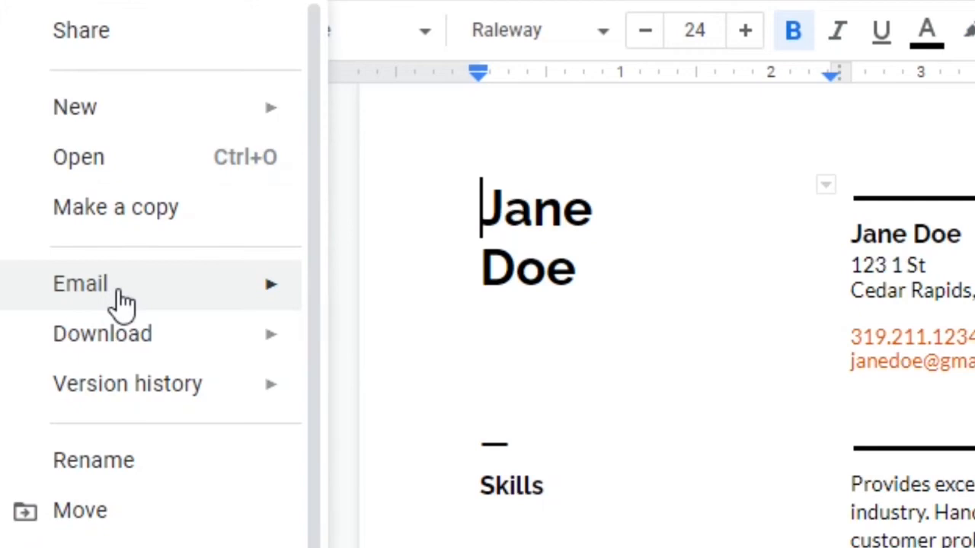
mouse_move(124, 304)
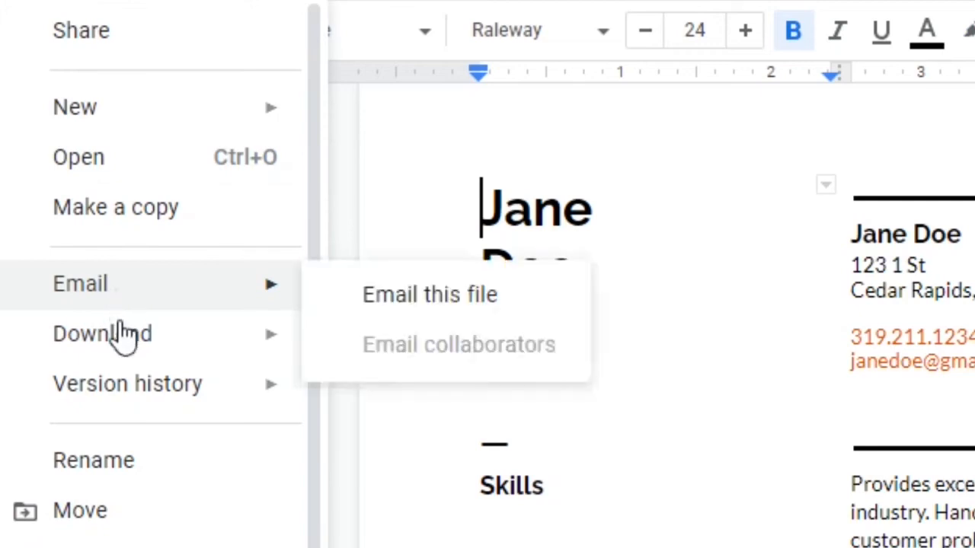
mouse_move(125, 347)
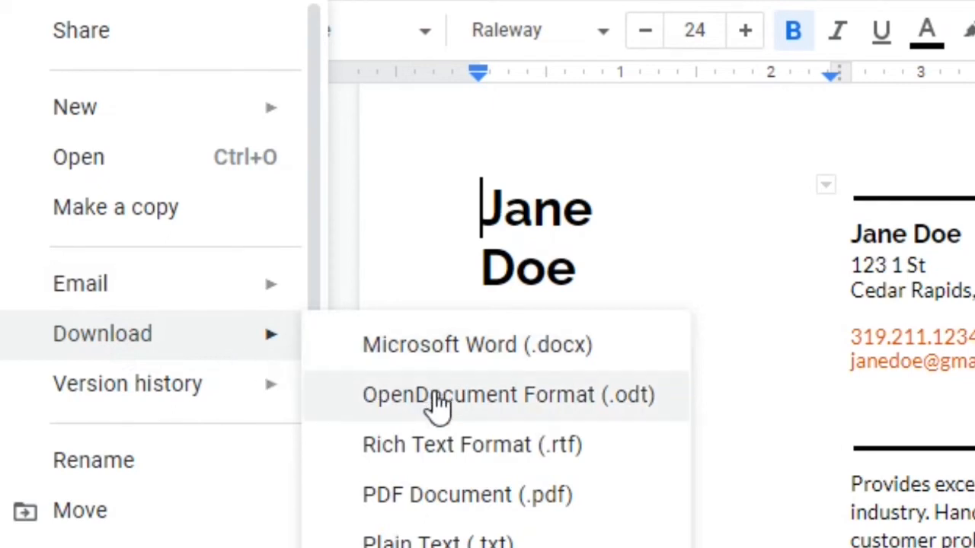
click(445, 503)
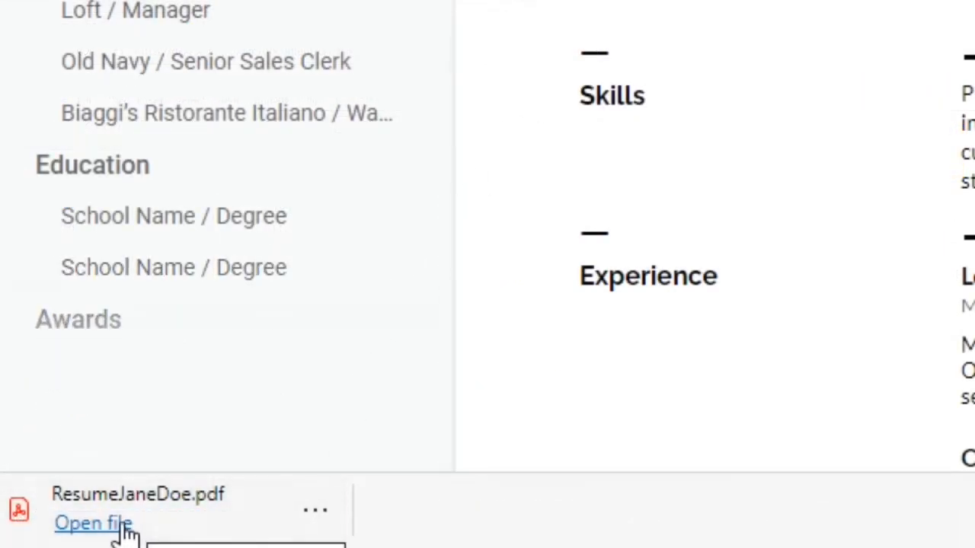
Open the downloaded resume PDF and save a copy in the Documents folder.
click(123, 529)
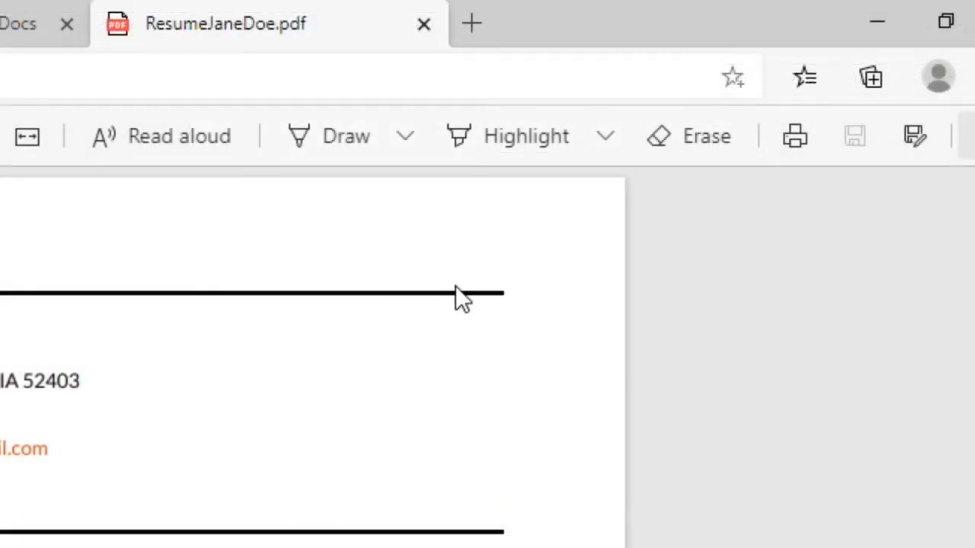
click(918, 137)
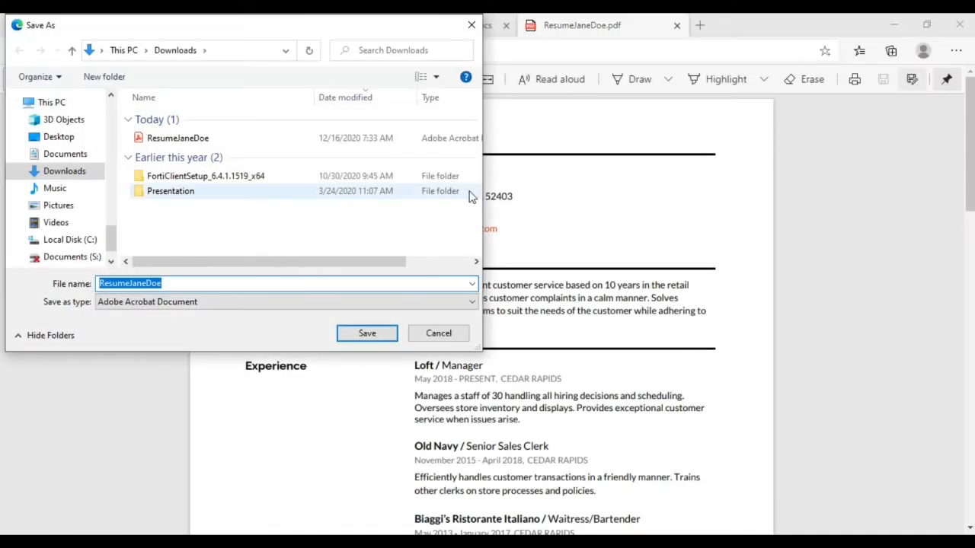
click(75, 158)
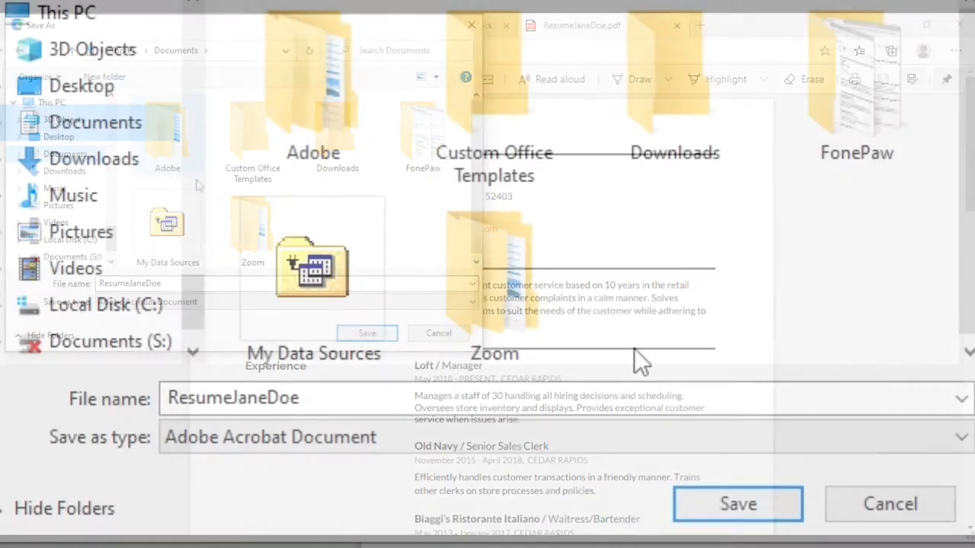
click(769, 507)
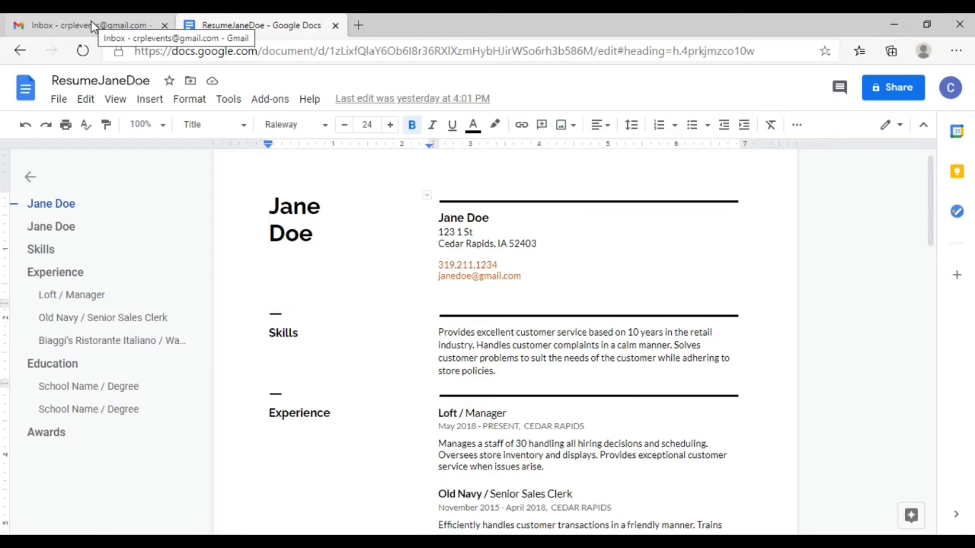
Switch from the resume document to the Gmail inbox and open Google Drive from there.
click(91, 20)
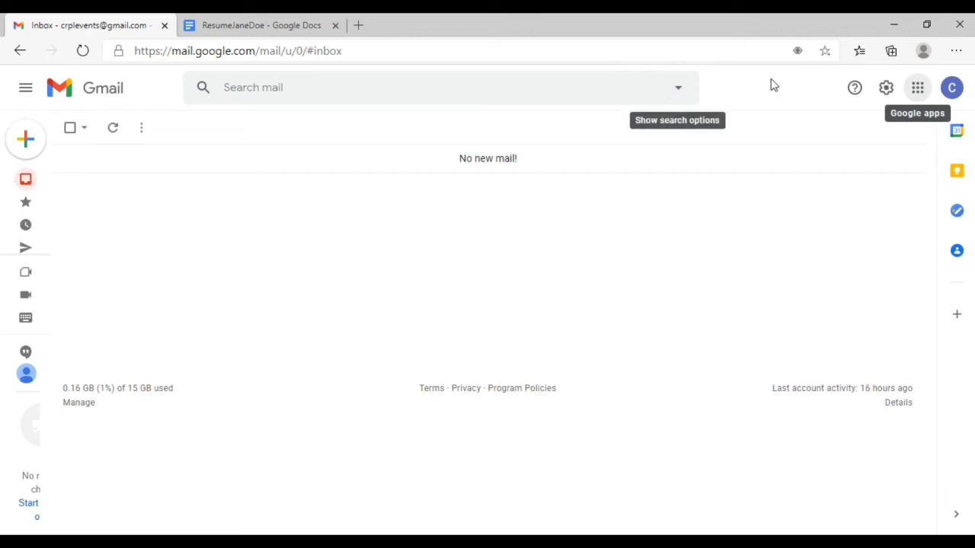
click(919, 91)
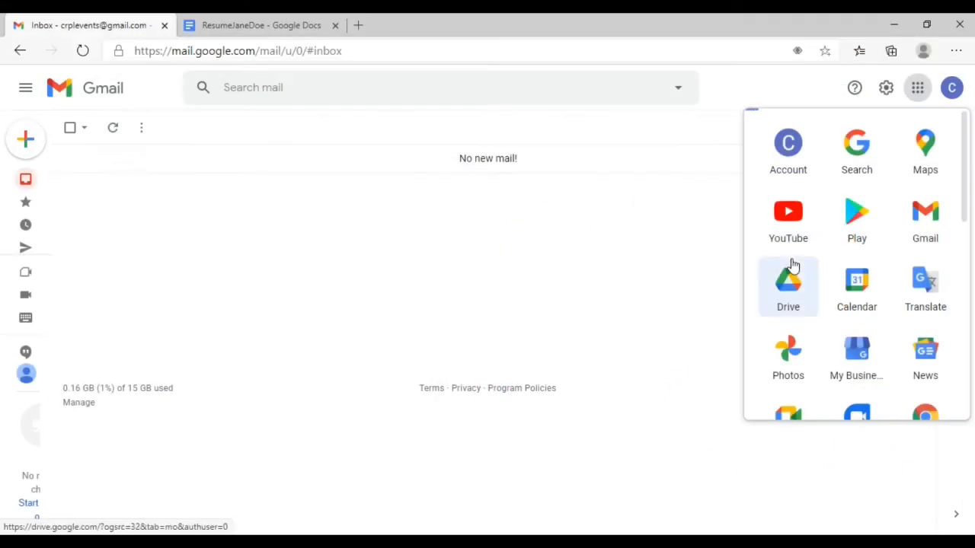
click(792, 266)
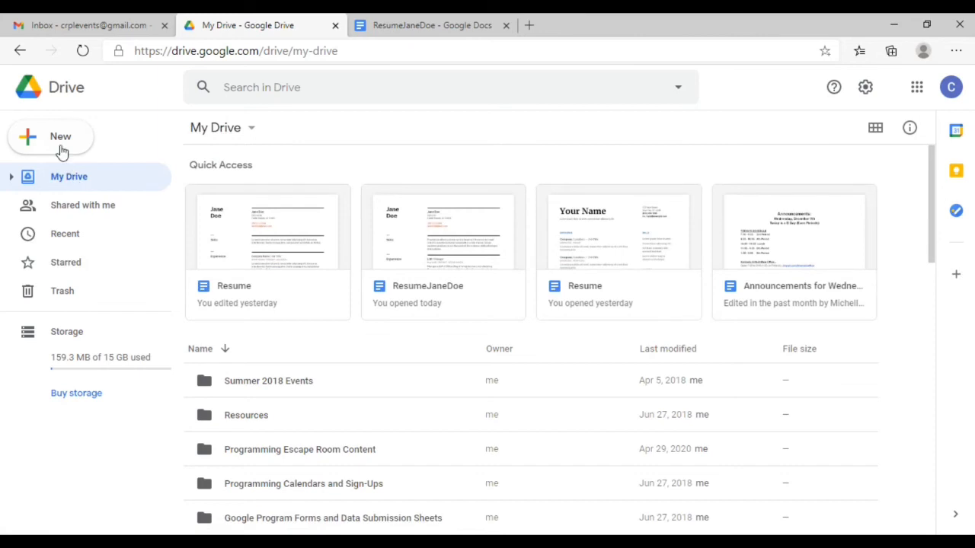
Upload the resume PDF from the computer's Documents folder to My Drive.
click(60, 146)
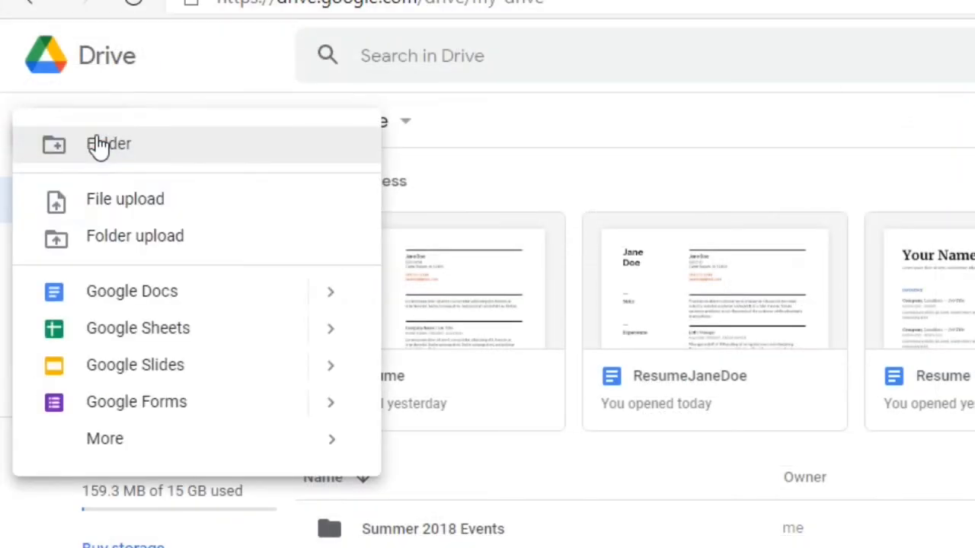
click(124, 206)
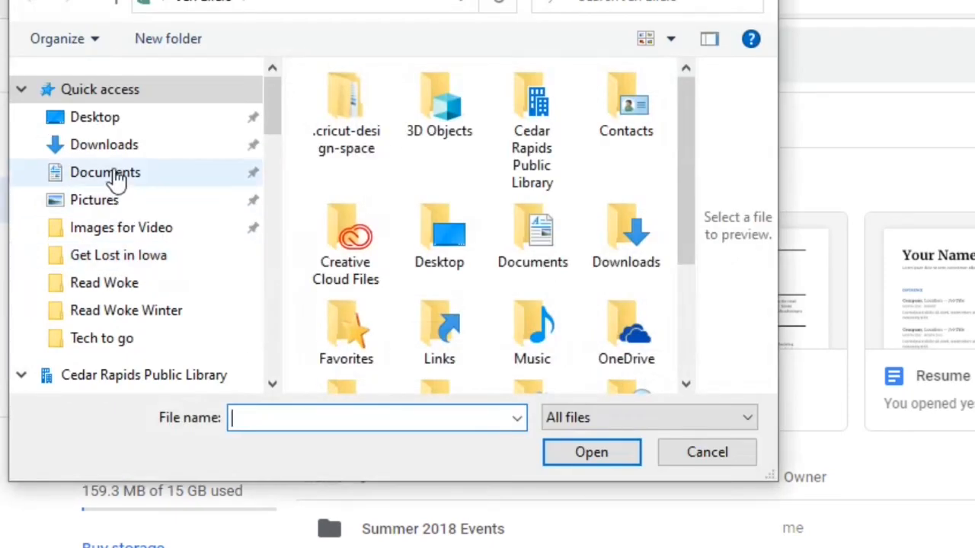
click(105, 172)
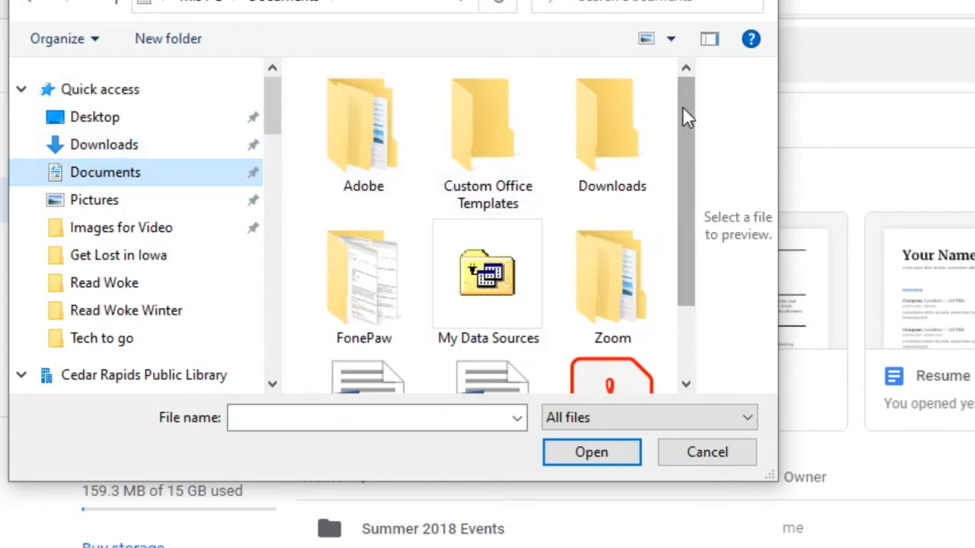
drag(695, 114, 693, 180)
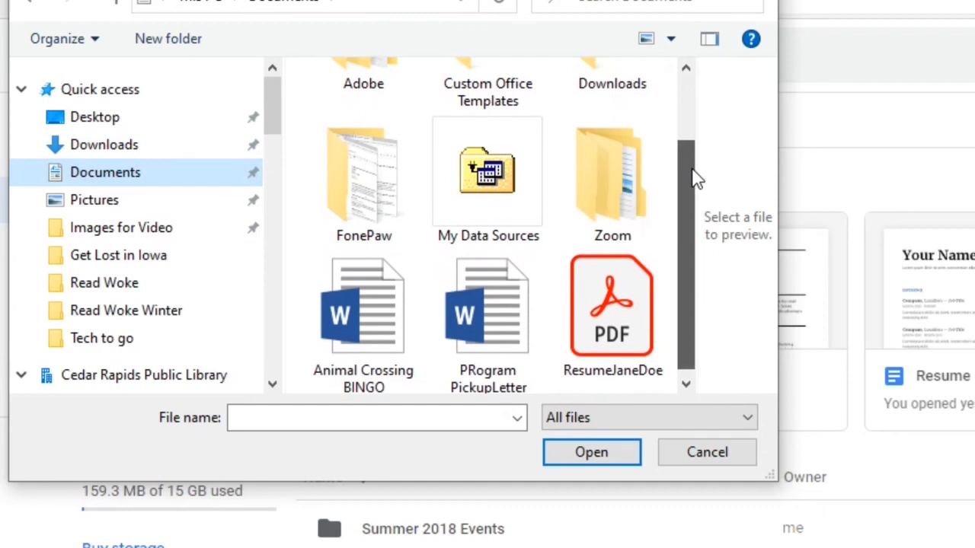
click(623, 318)
click(587, 460)
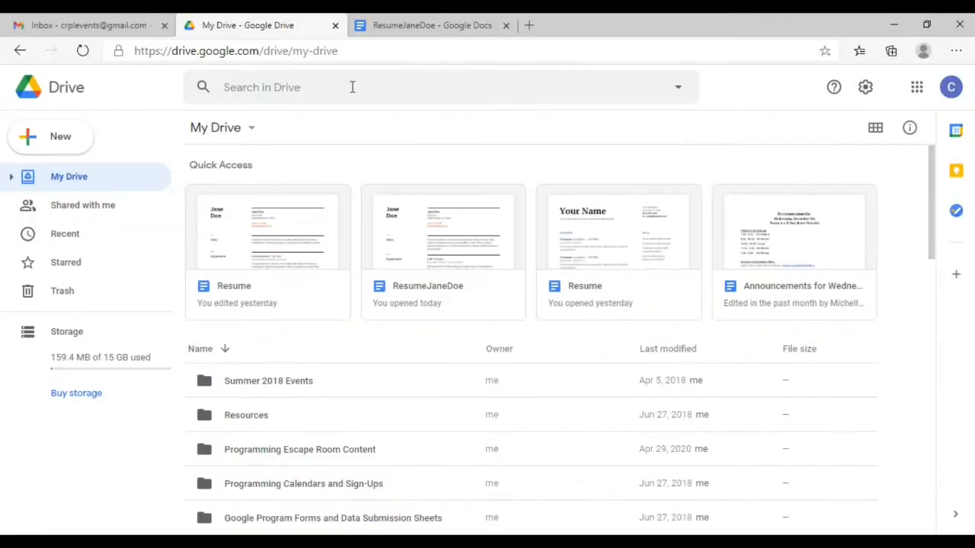
Search Google Drive for files of the type PDFs.
click(566, 57)
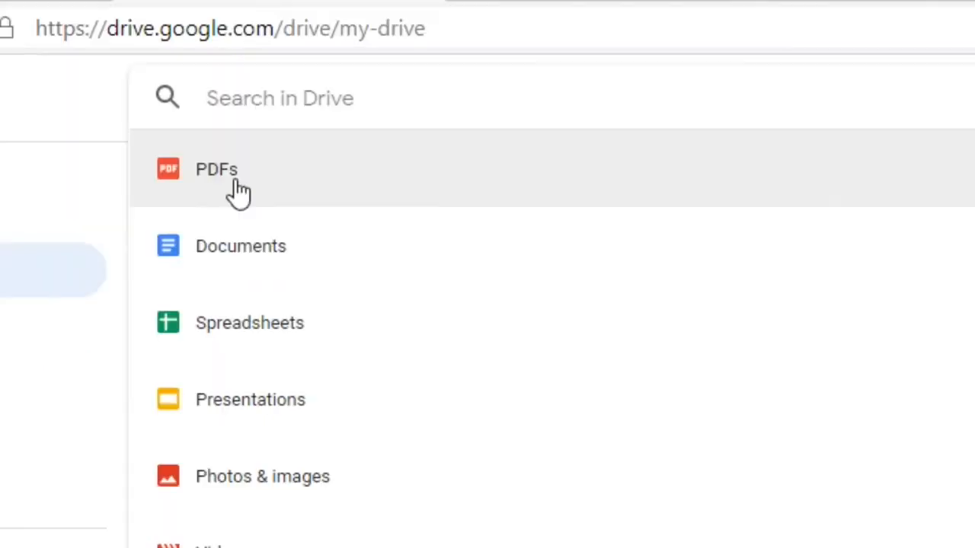
click(234, 129)
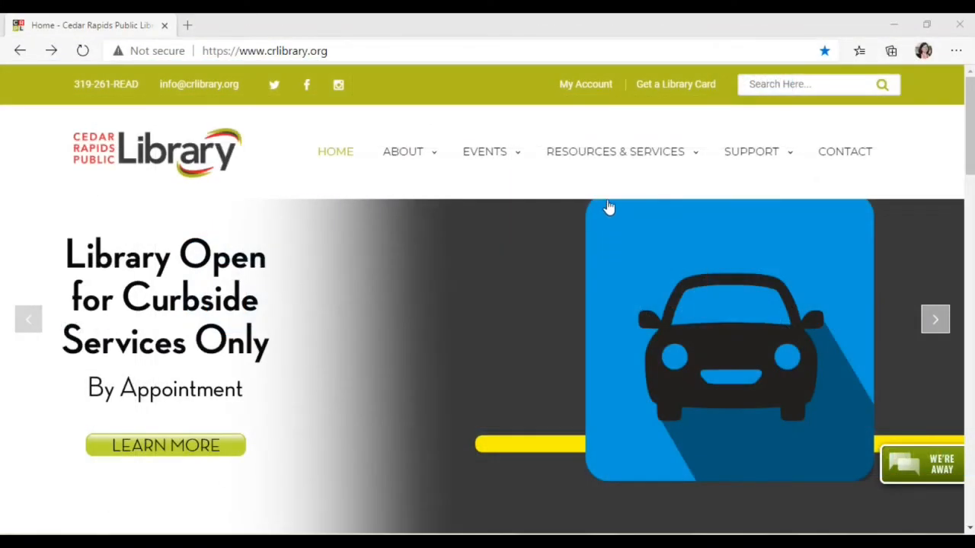
Open the Resources & Services page of the Cedar Rapids Public Library website and look through its online resources.
click(608, 158)
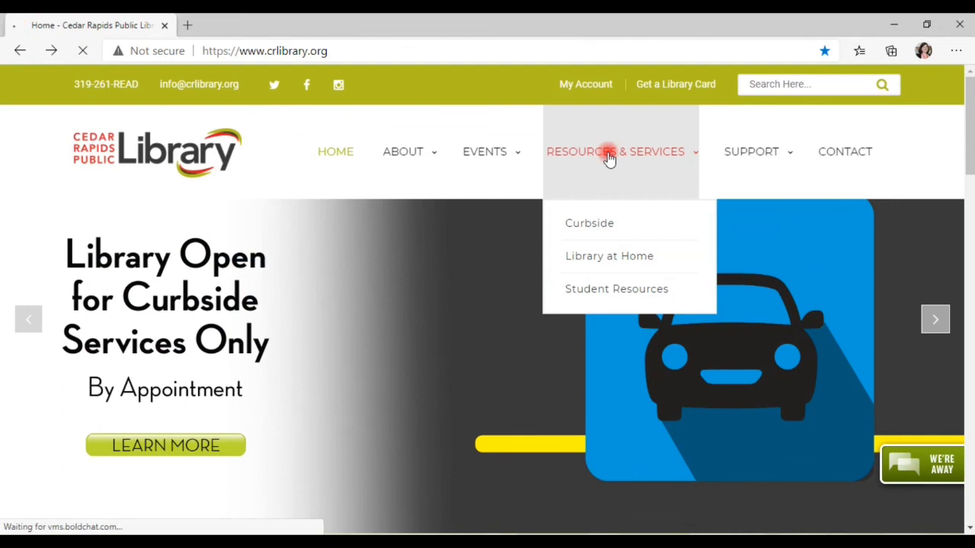
scroll(487, 304, down, 6)
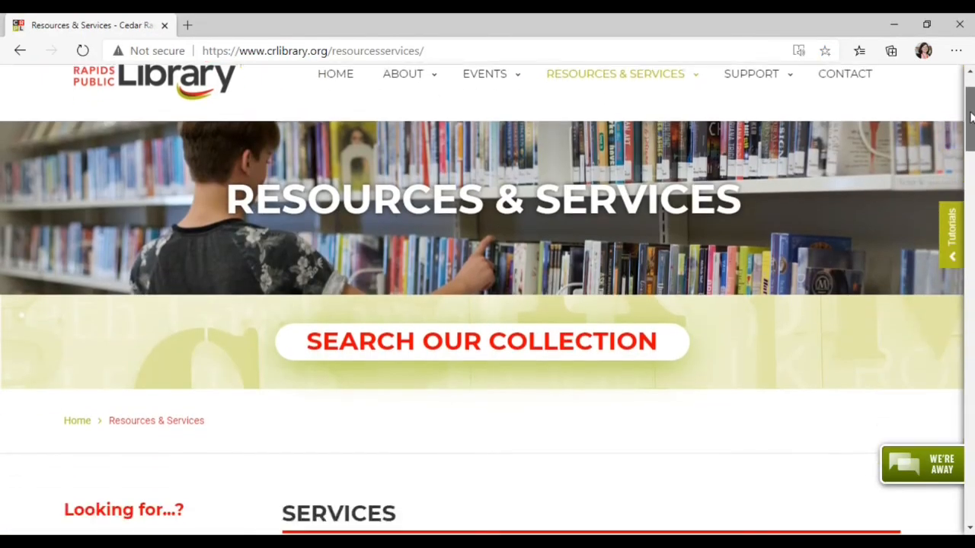
scroll(487, 305, down, 10)
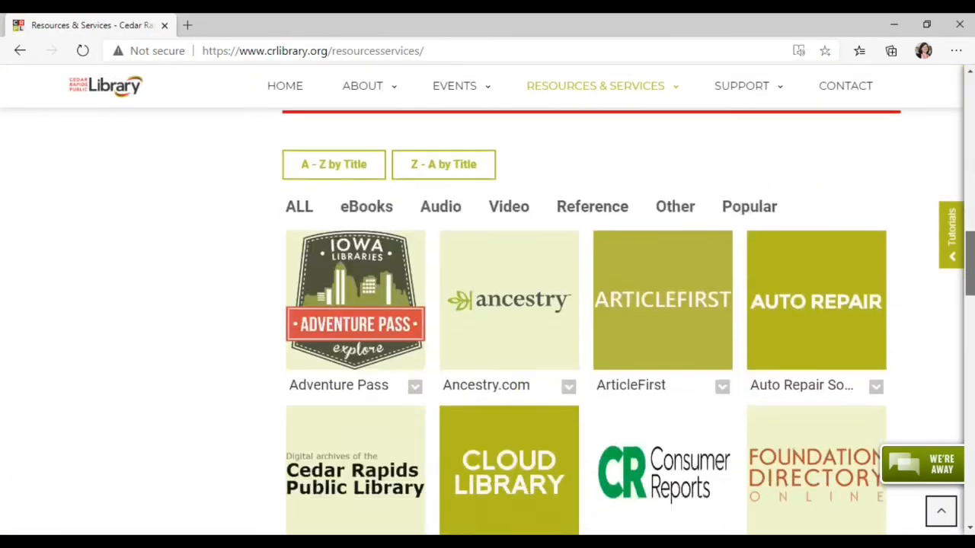
scroll(487, 305, down, 2)
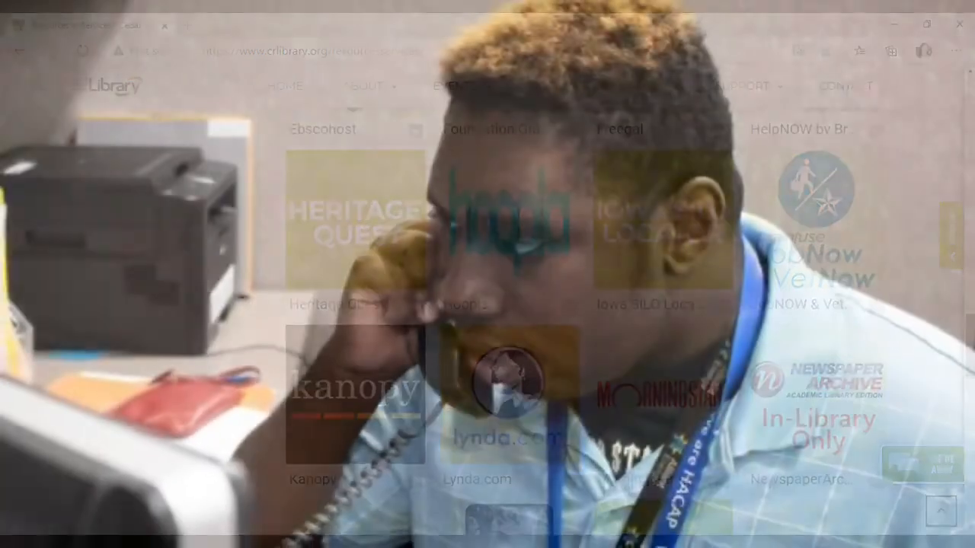